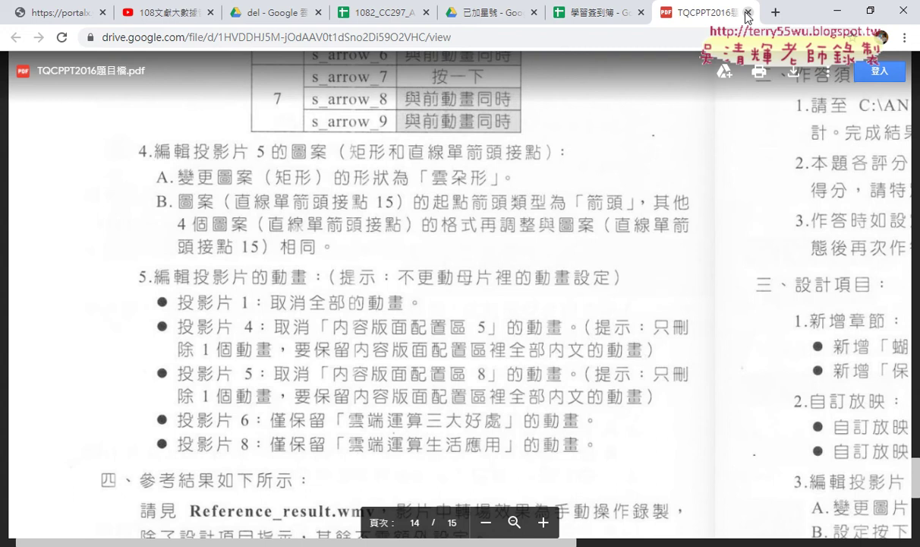
Step: Read the exam PDF's section 5 animation requirements, then minimize Chrome to reveal PPD02.pptx
scroll(181, 231, down, 1)
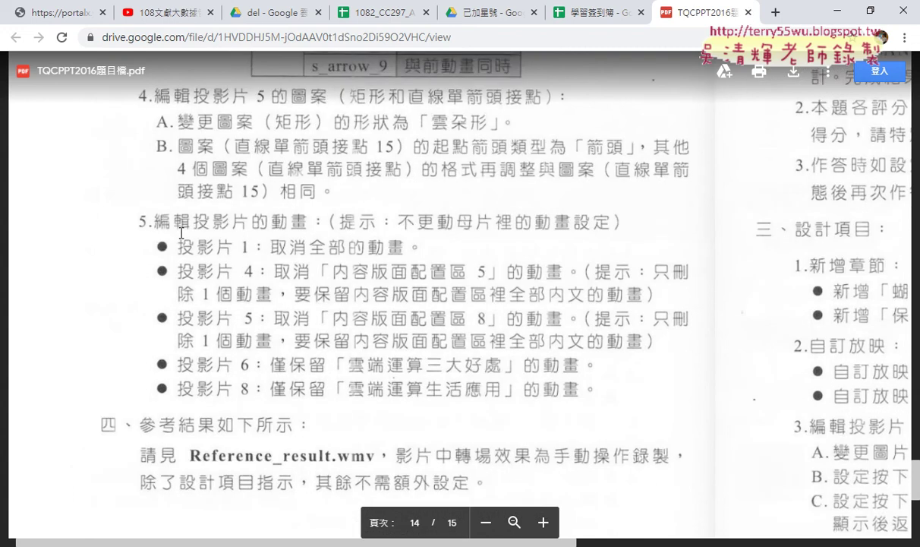
scroll(181, 231, down, 1)
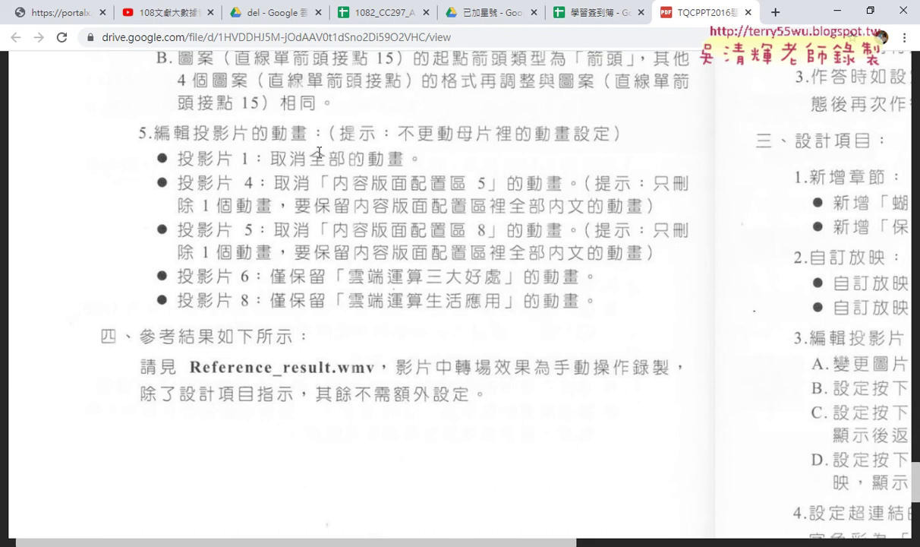
click(838, 11)
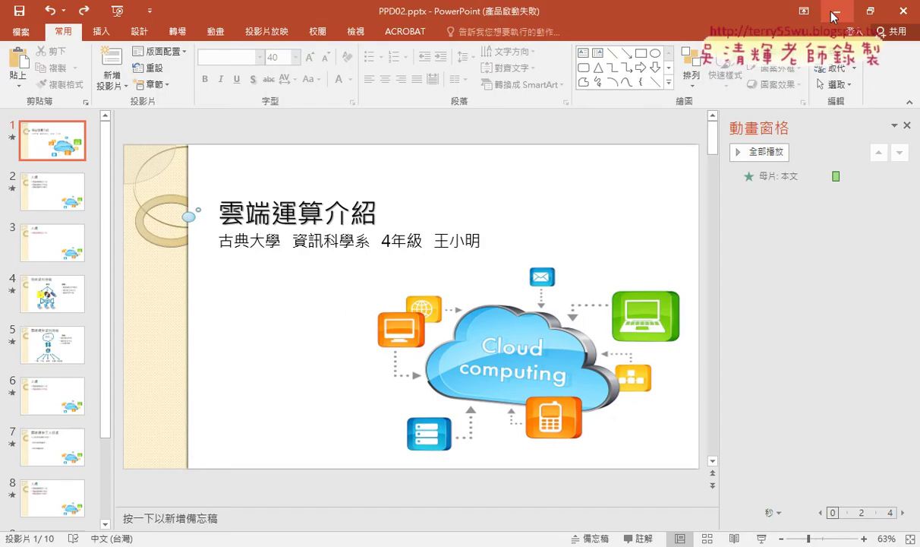
click(760, 539)
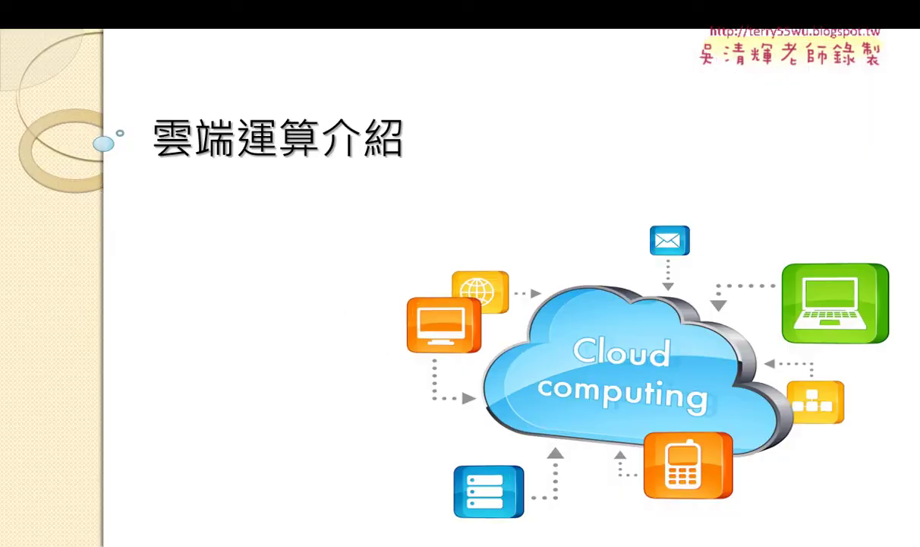
click(247, 251)
click(248, 256)
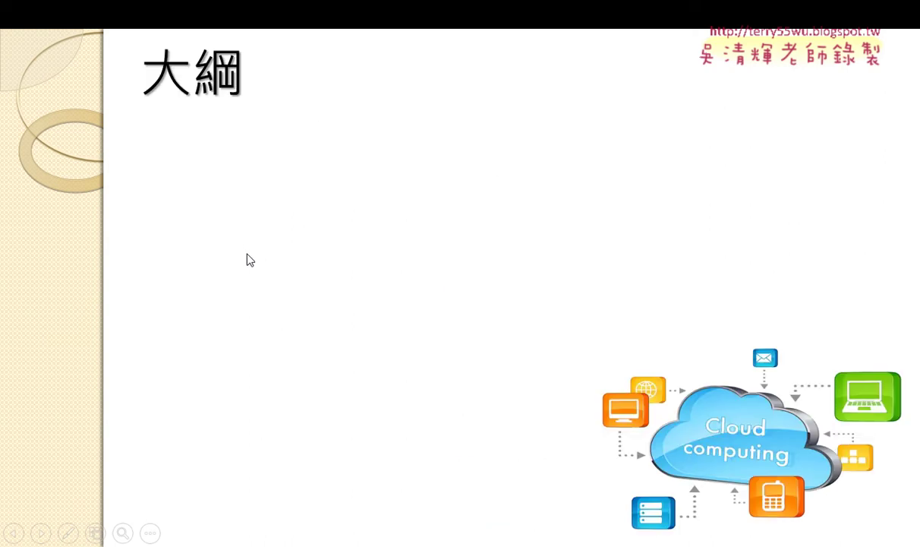
key(Left)
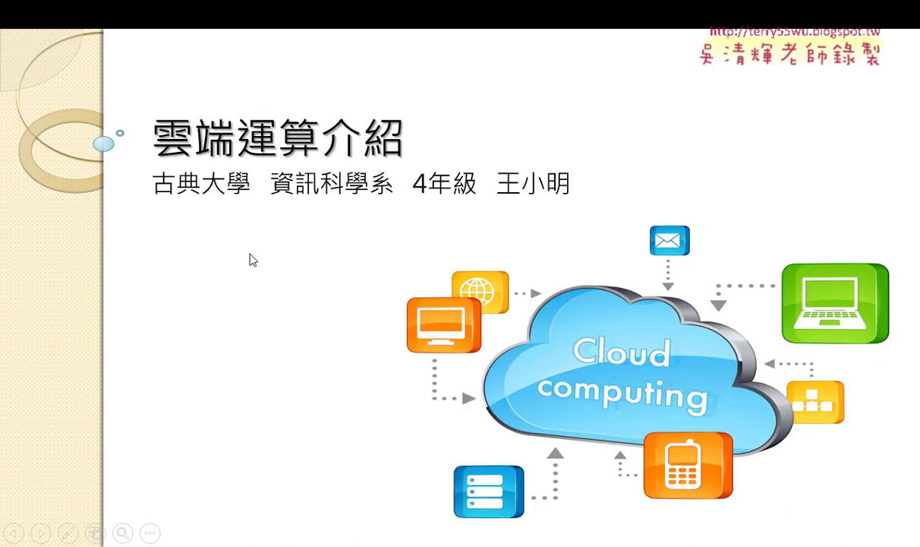
key(Escape)
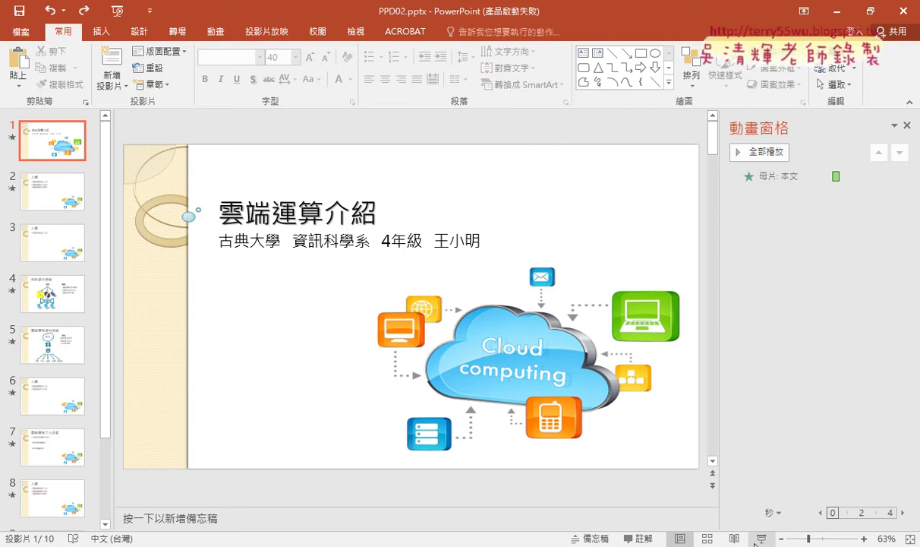
click(762, 538)
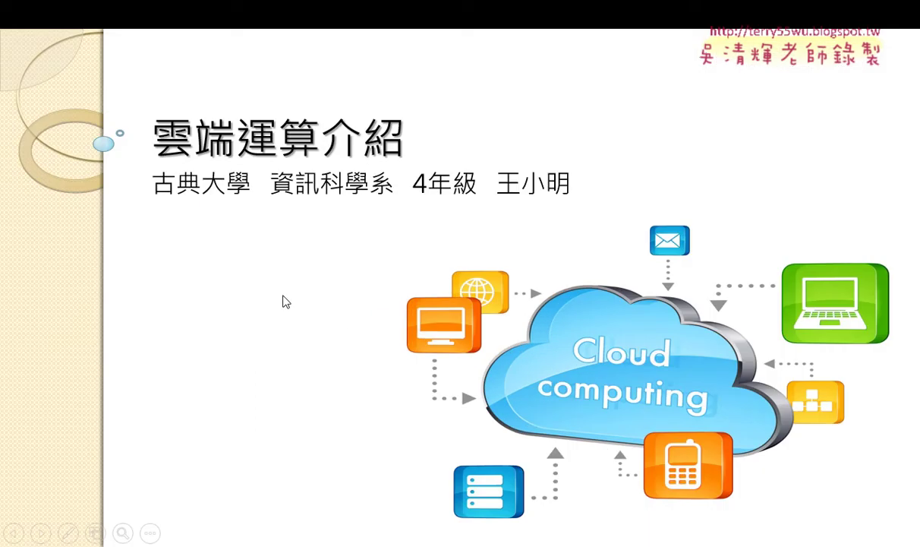
key(Escape)
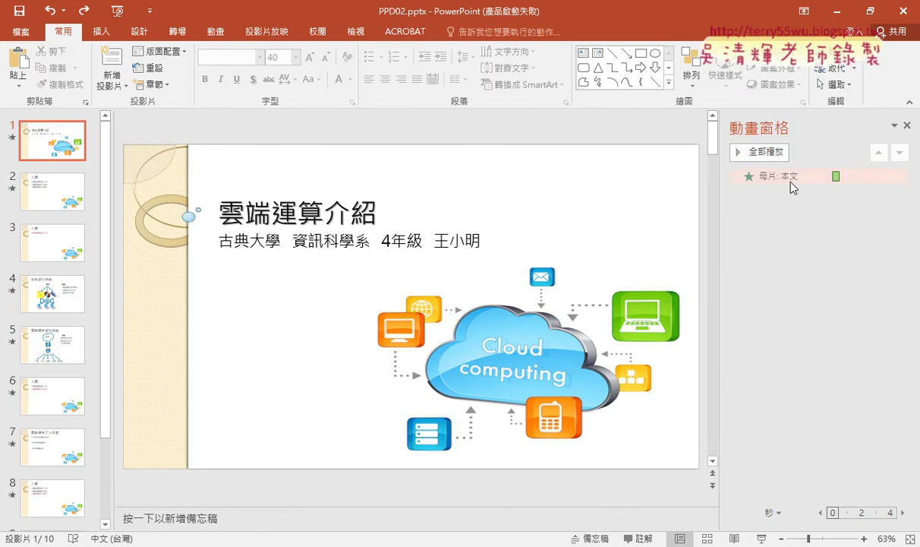
click(326, 38)
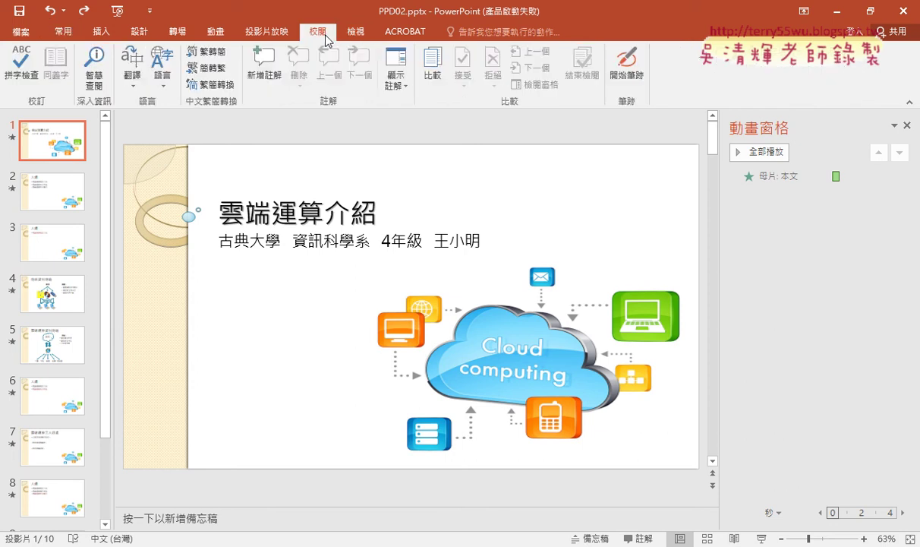
click(363, 34)
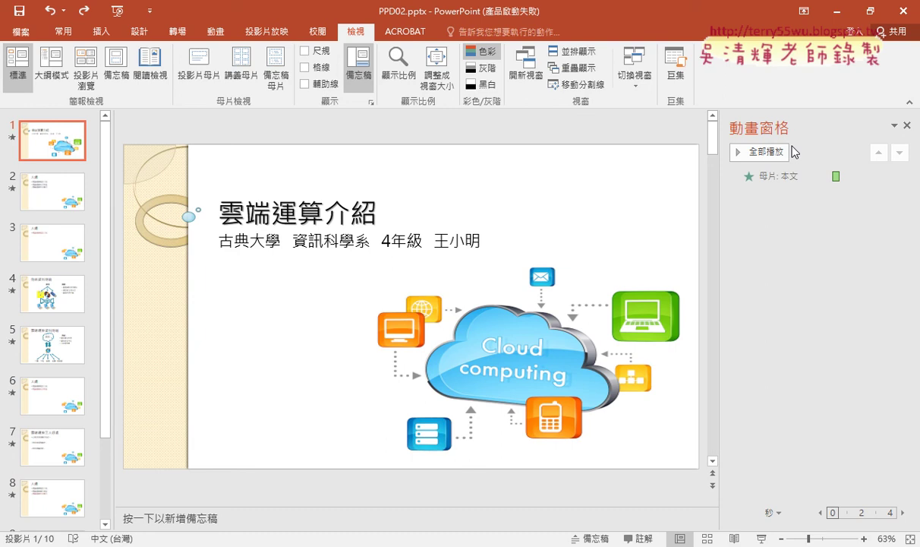
click(74, 34)
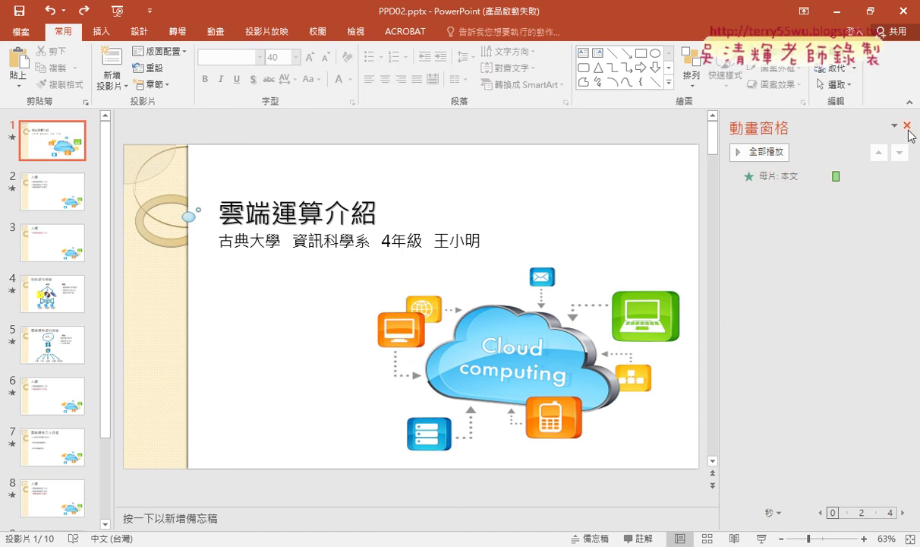
Step: Copy slide 1's inherited 母片: 本文 animation onto the slide, remove it, then return to the PDF
click(877, 182)
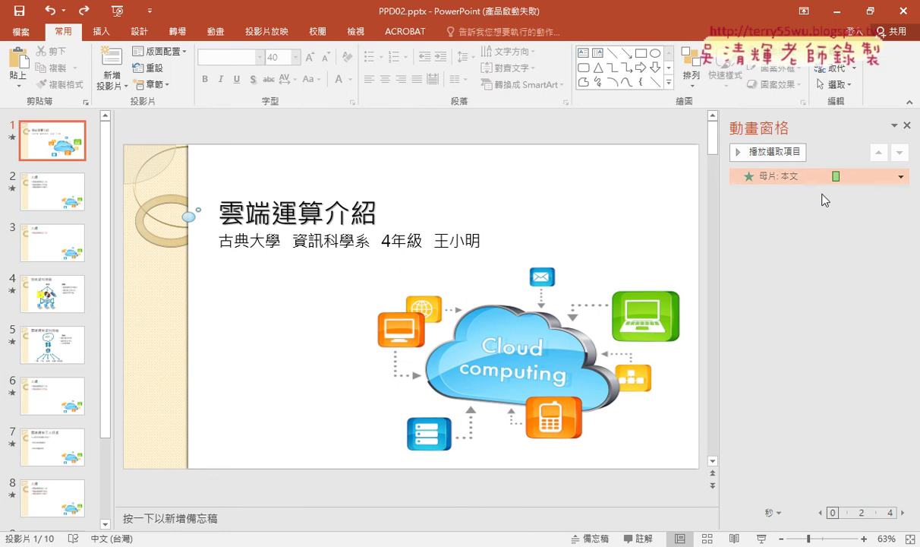
mouse_move(755, 186)
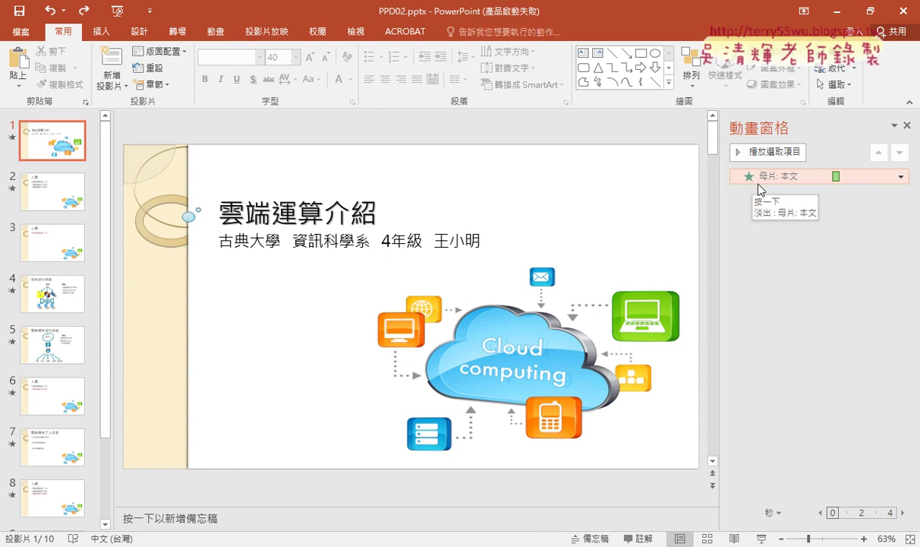
click(901, 177)
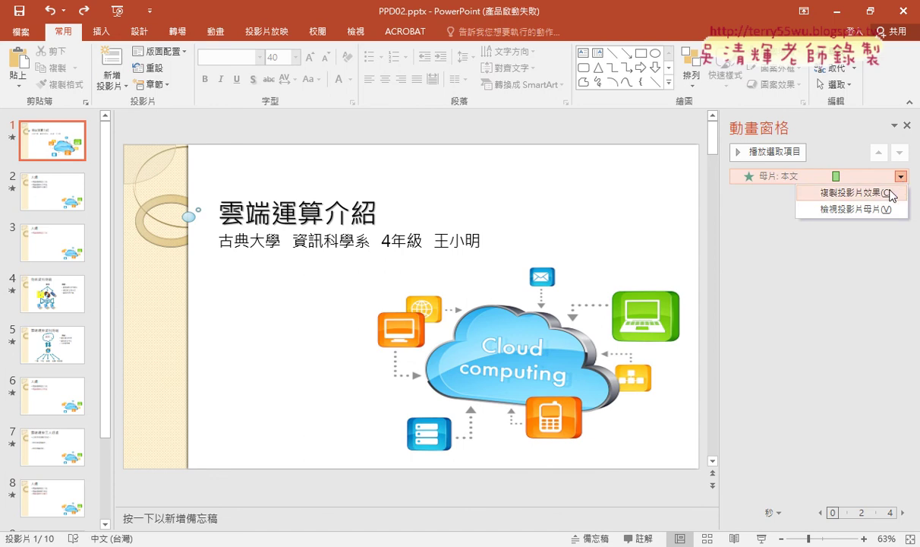
click(893, 195)
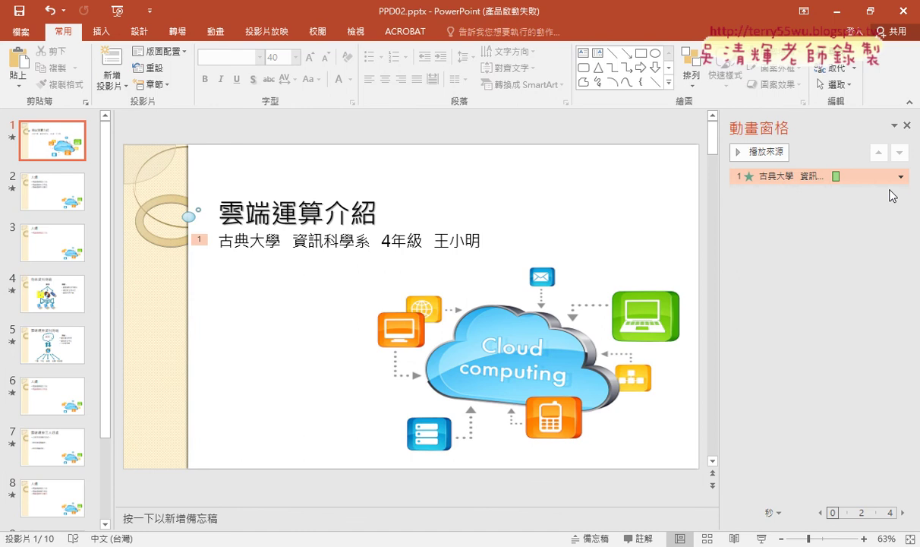
click(901, 179)
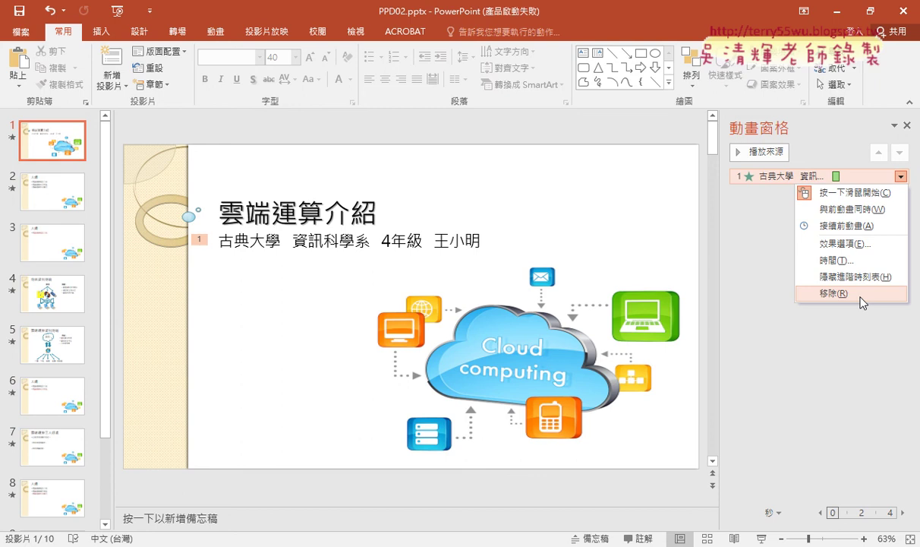
click(862, 302)
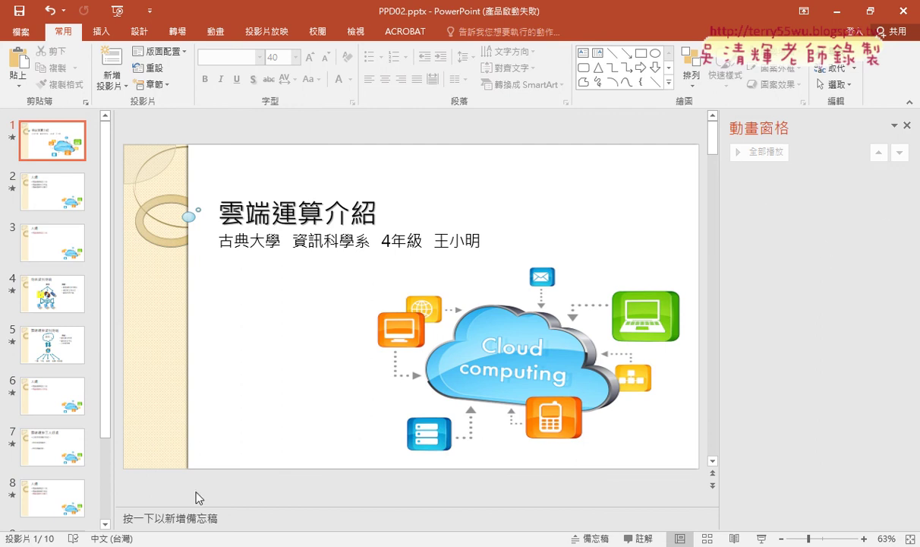
key(alt+Tab)
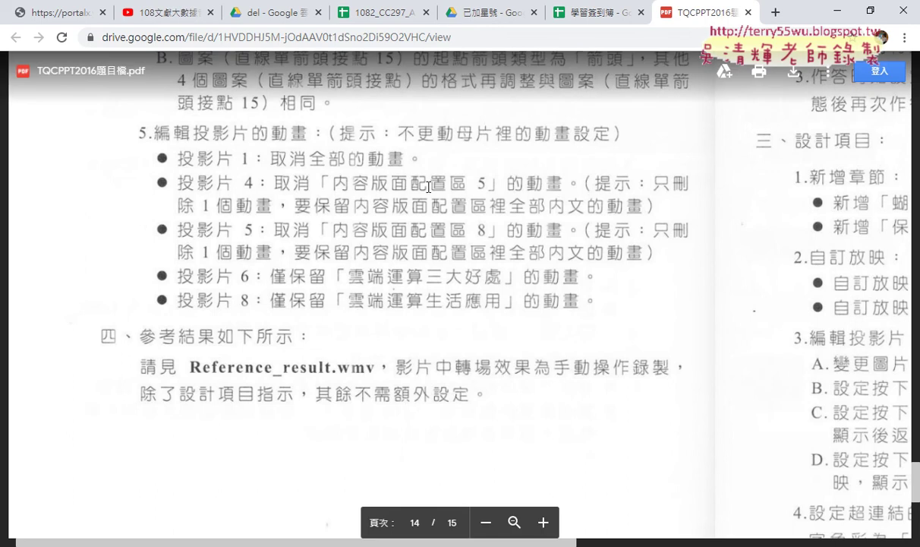
Step: Return to PowerPoint and go to slide 4 '傳統資料傳輸'
click(839, 14)
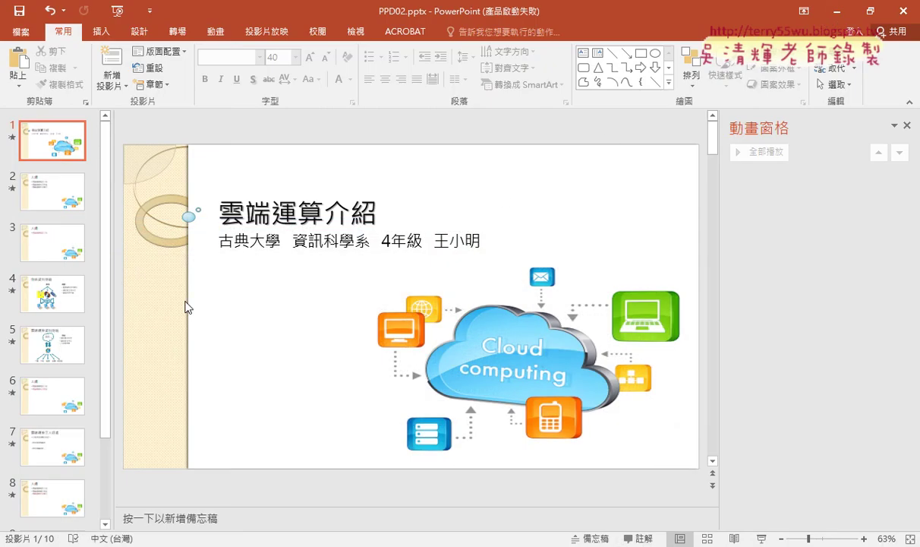
click(55, 295)
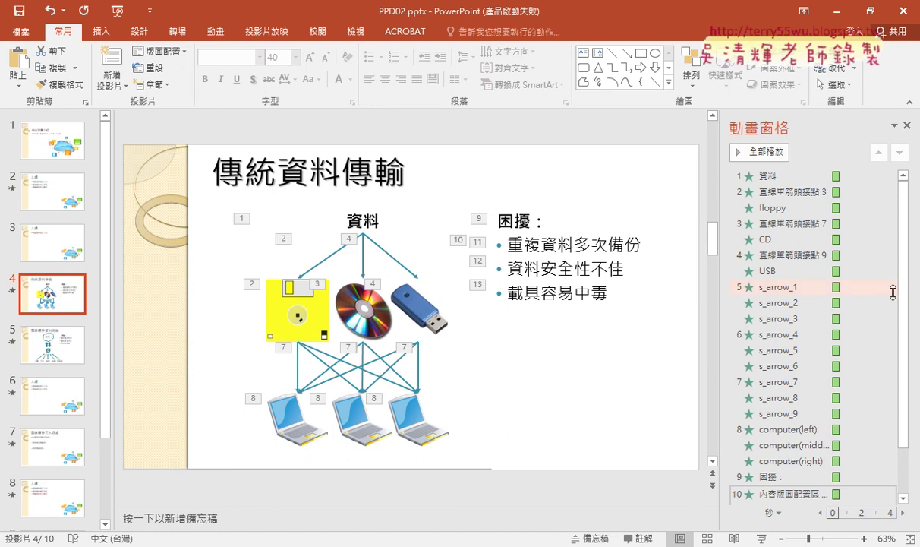
Step: Remove slide 4's 內容版面配置區 5 animation, keeping the bullet animations, then return to the PDF
drag(906, 284, 911, 357)
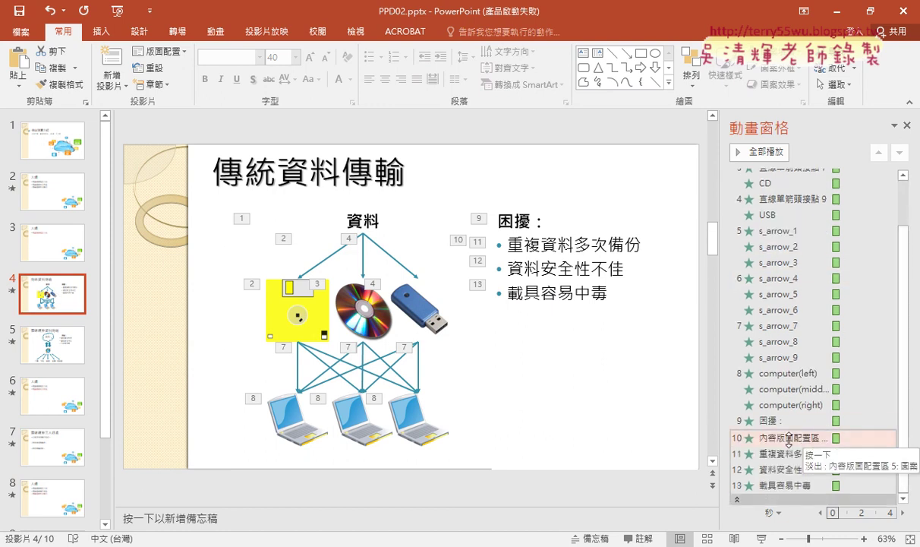
click(887, 438)
click(822, 420)
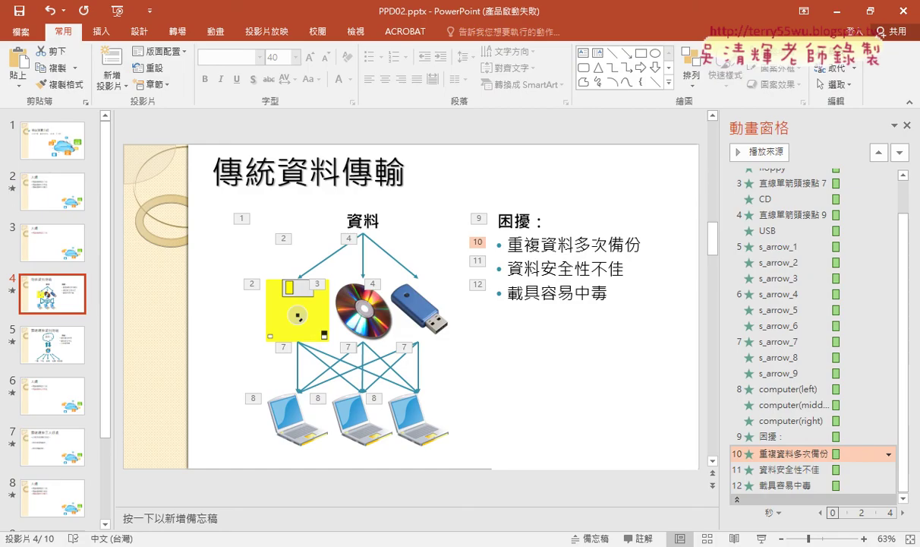
key(alt+Tab)
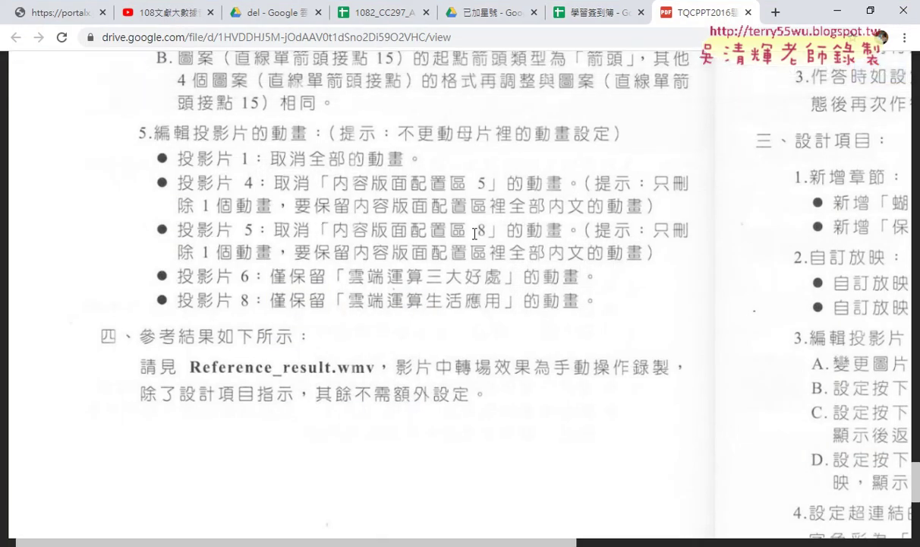
Step: On slide 5, delete animation 10 for the whole content placeholder, leaving 12 bullet animations
key(alt+Tab)
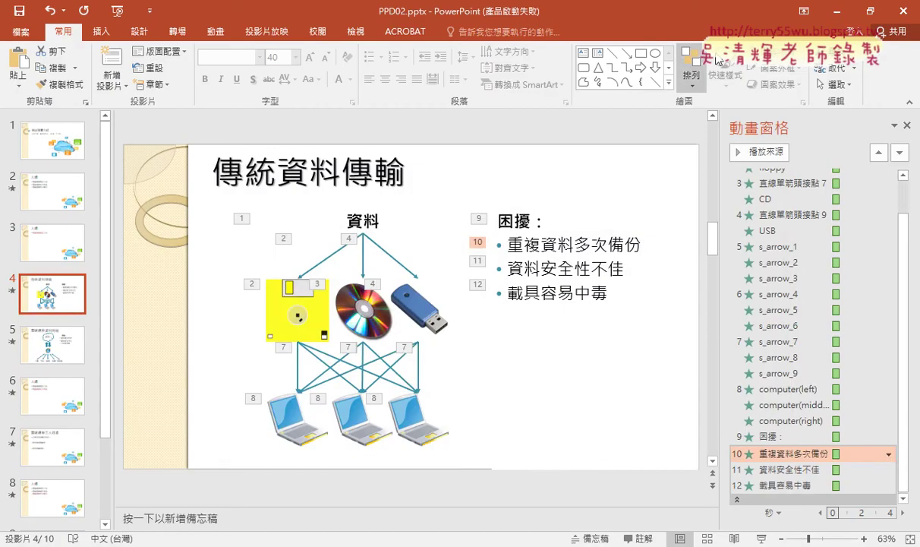
click(64, 338)
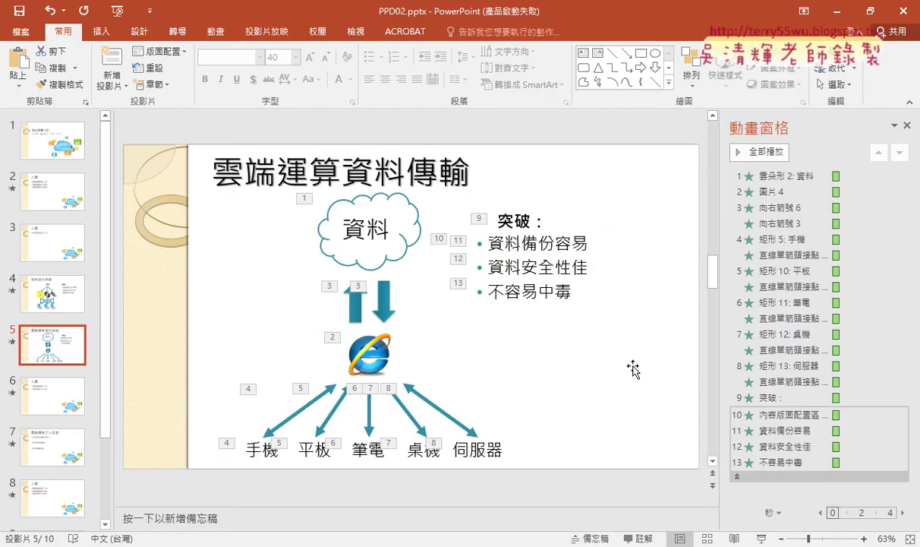
click(790, 413)
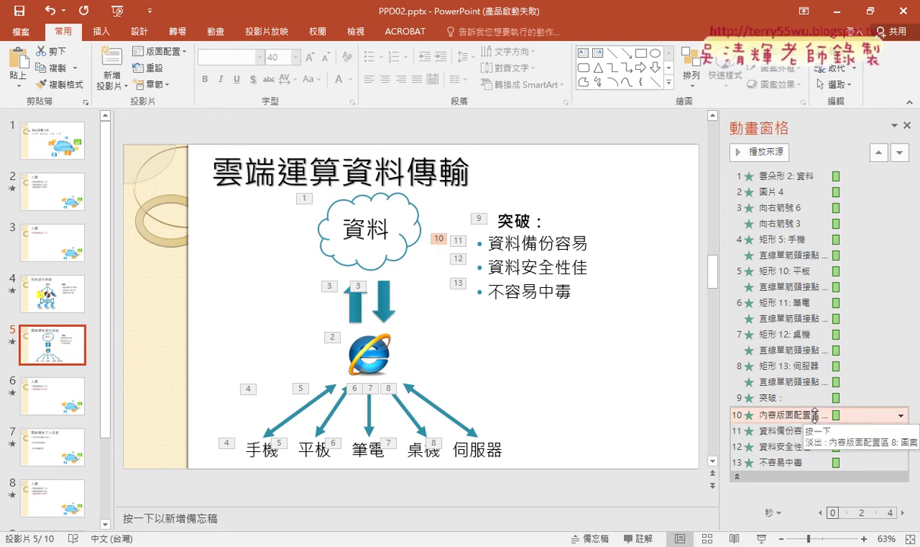
click(902, 416)
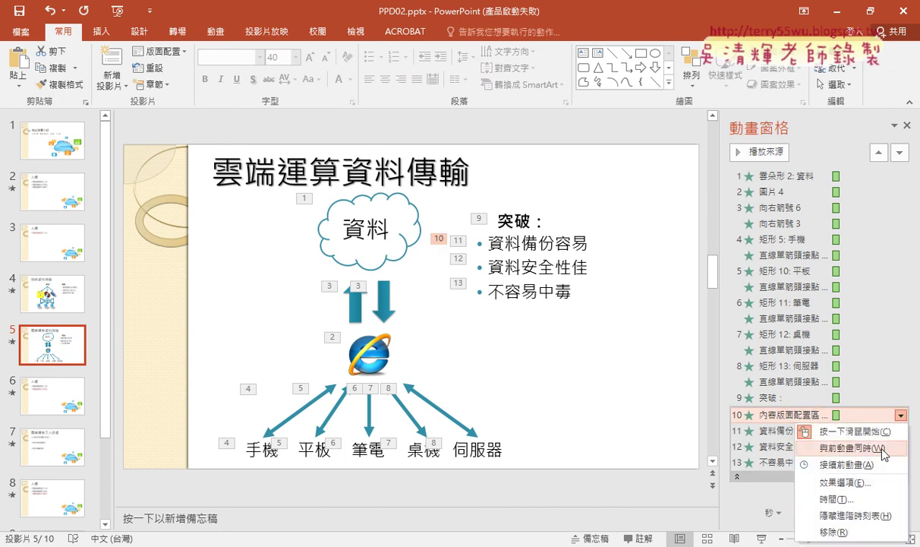
click(828, 532)
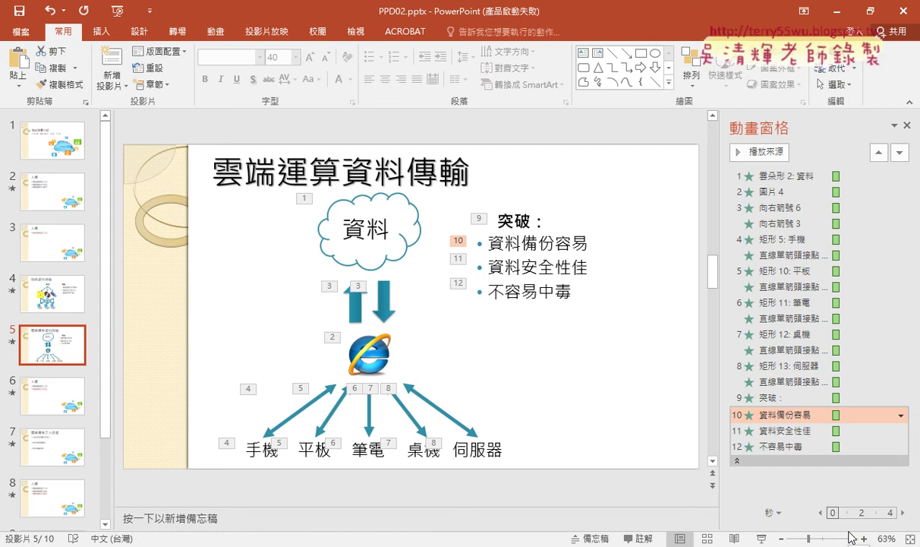
key(alt+Tab)
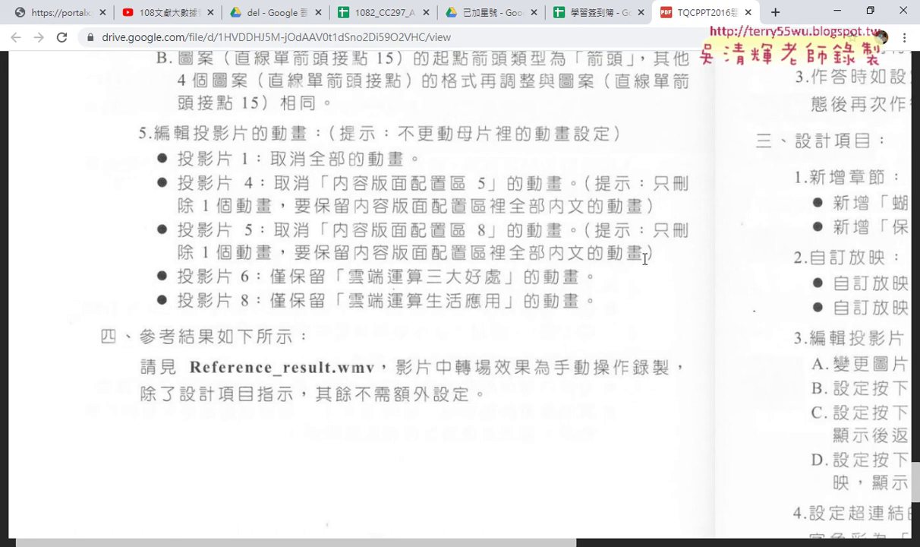
Step: Minimize the exam PDF to return to PowerPoint on slide 5
click(838, 10)
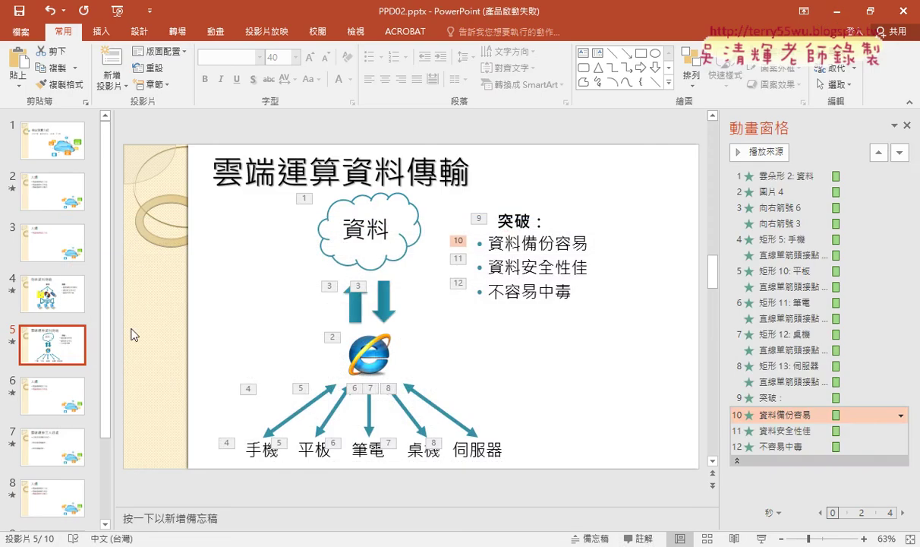
Step: Copy slide 6's master animation onto the slide with 複製投影片效果 and expand it per bullet
scroll(134, 335, down, 1)
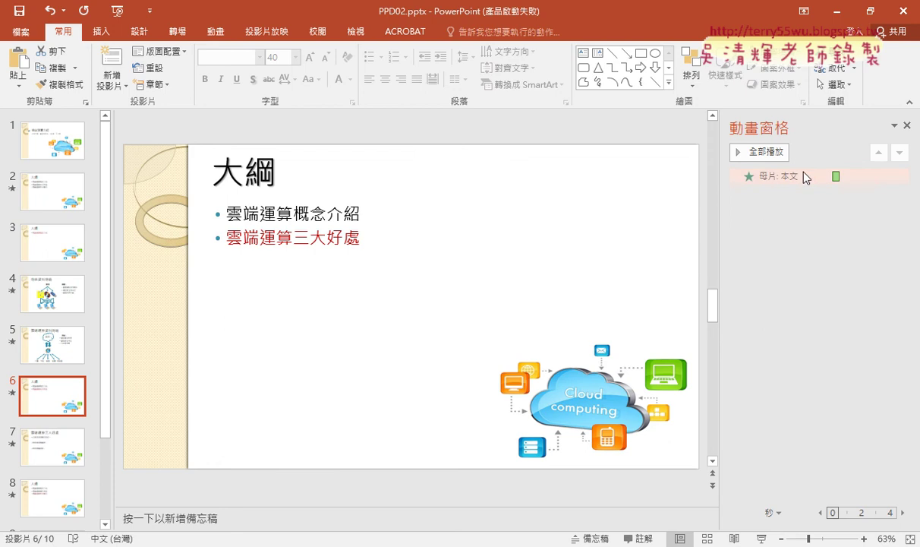
click(879, 178)
click(900, 177)
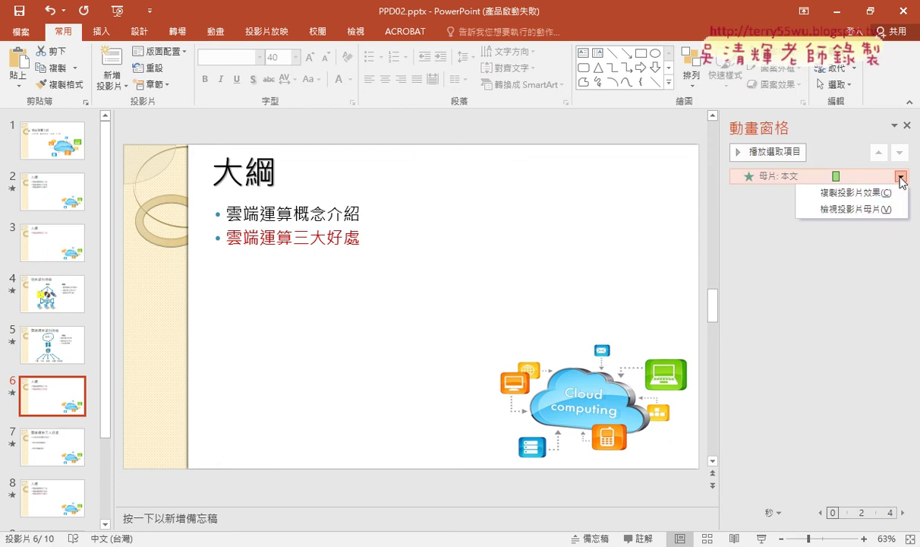
click(811, 191)
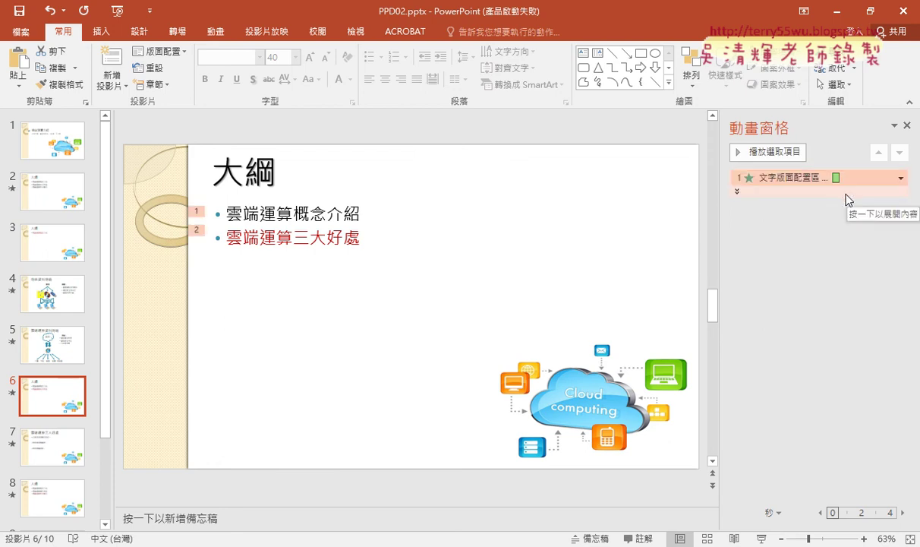
click(846, 193)
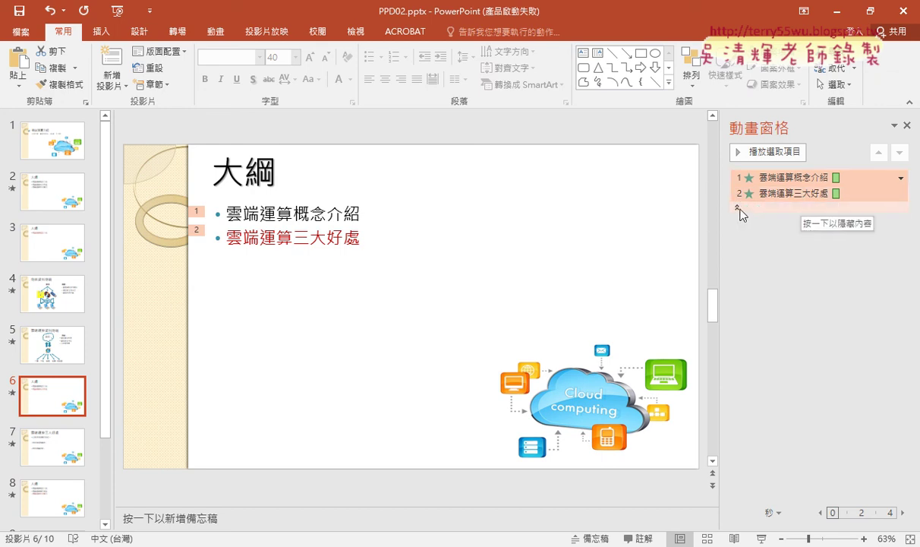
Step: Remove the 雲端運算概念介紹 animation, leaving only 雲端運算三大好處 animated
click(805, 177)
click(901, 177)
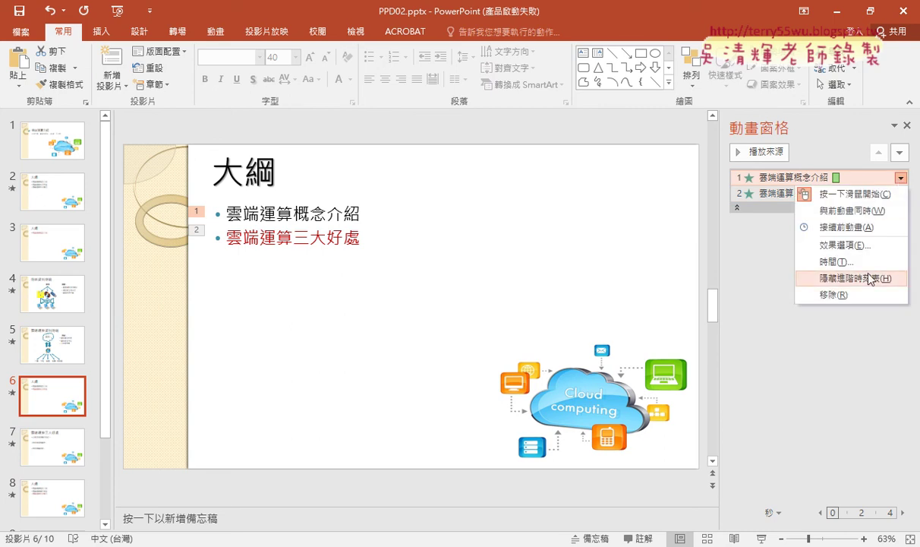
click(867, 295)
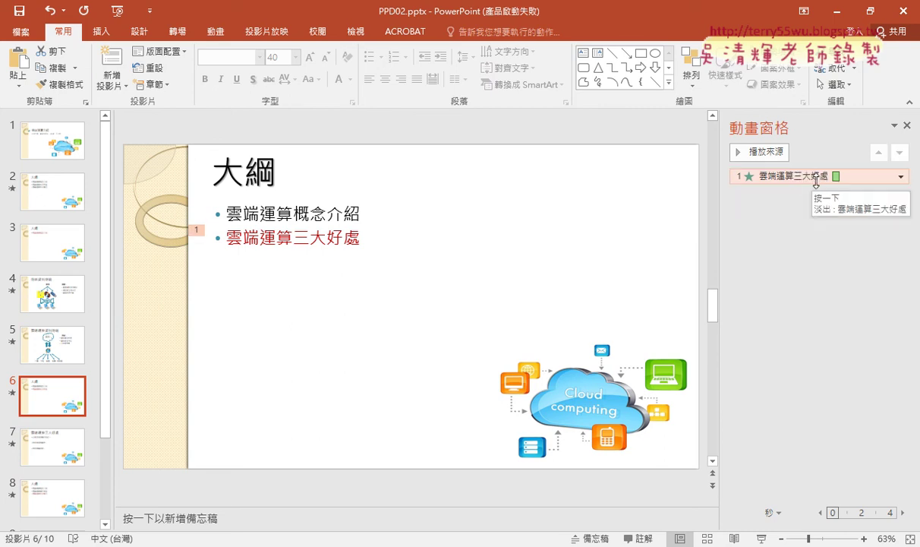
Step: On slide 8, copy the master animation with 複製投影片效果 and expand it into three bullet animations
click(53, 493)
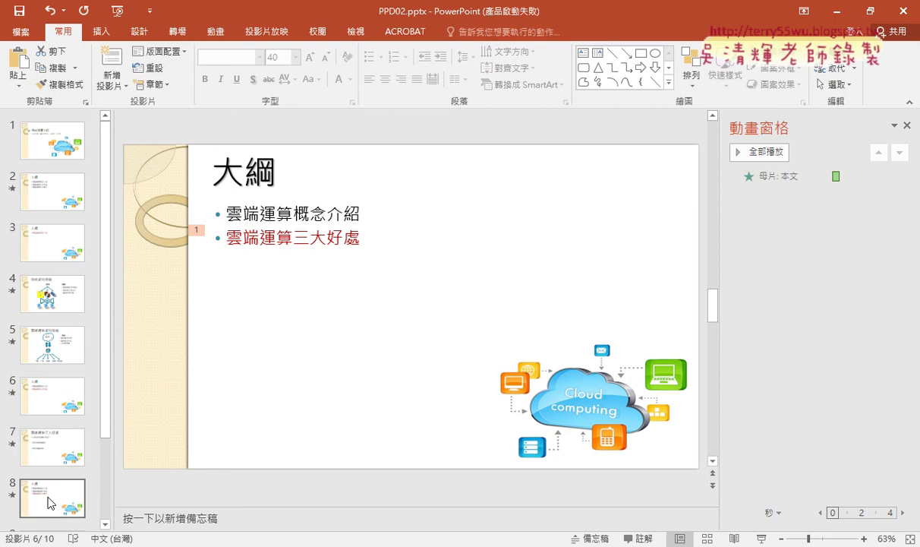
click(881, 176)
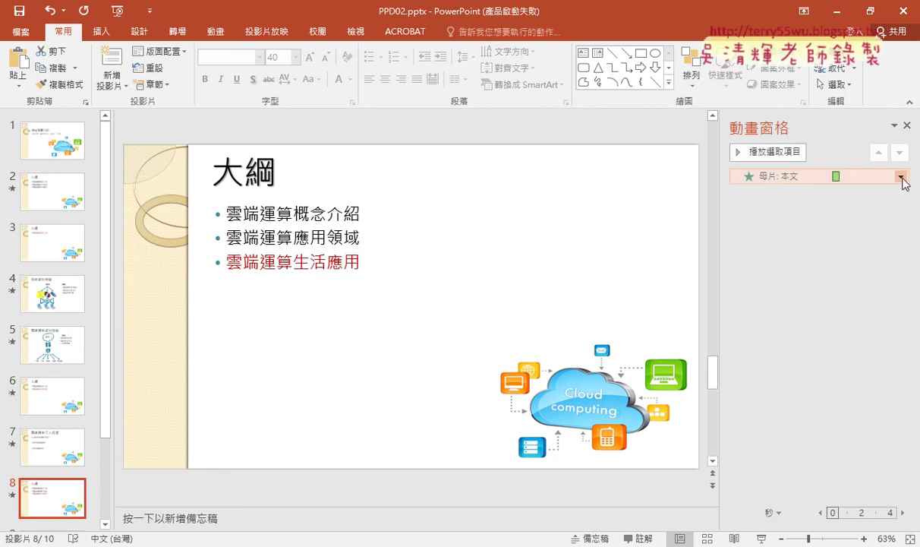
click(901, 176)
click(856, 193)
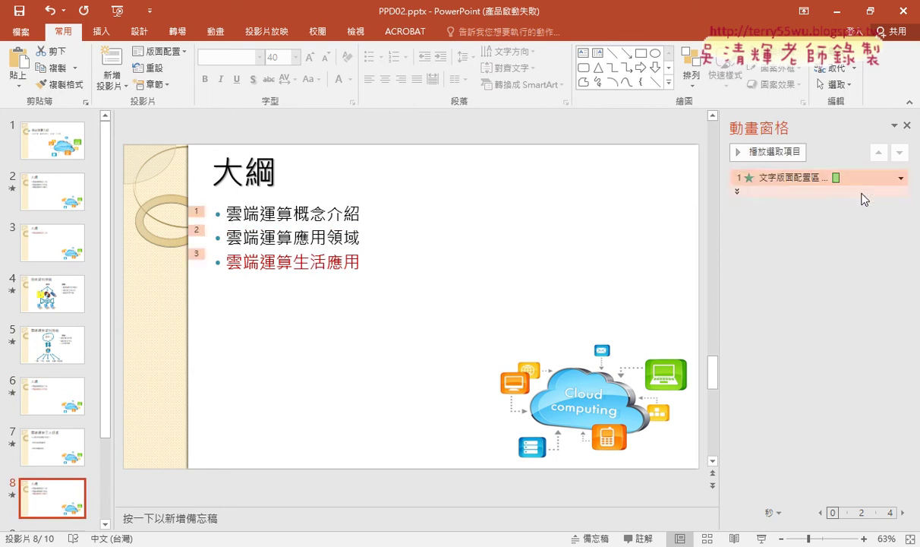
click(738, 193)
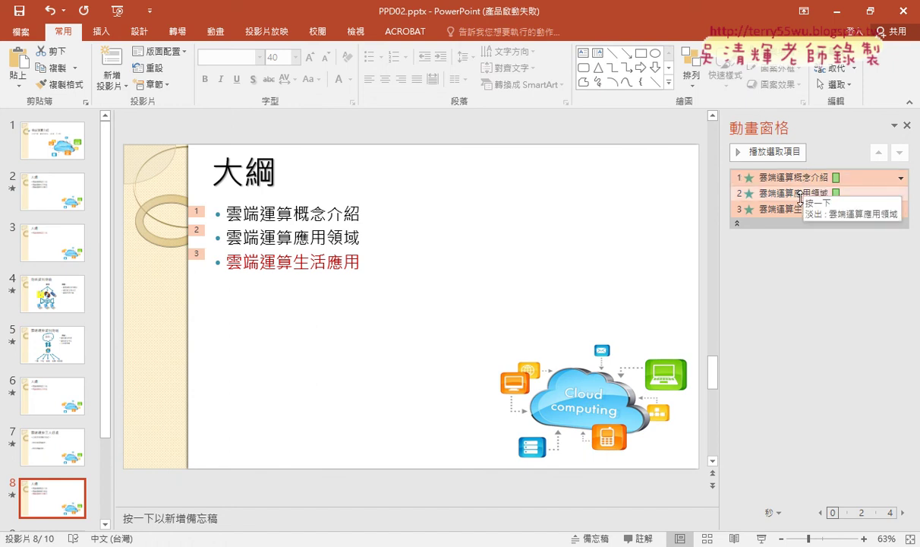
Step: Remove the 雲端運算概念介紹 and 雲端運算應用領域 animations, keeping 雲端運算生活應用
click(899, 182)
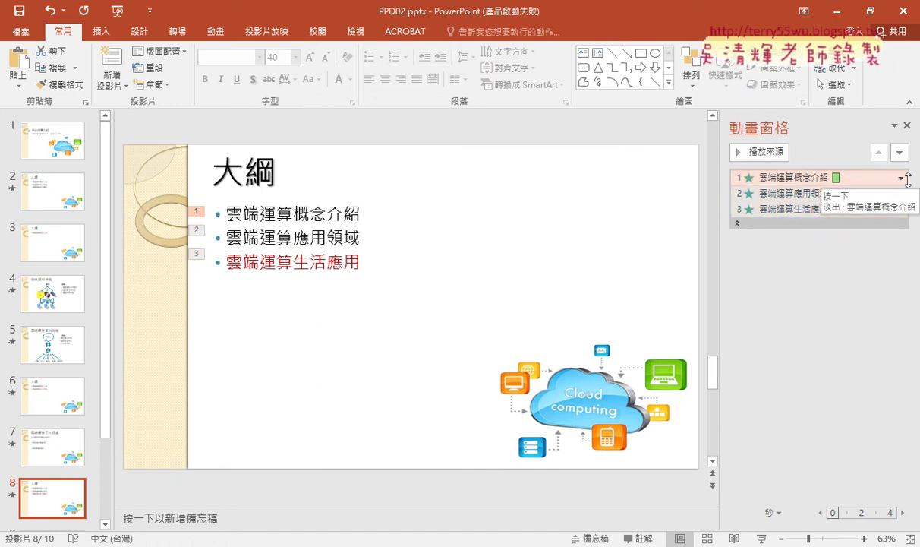
click(900, 177)
click(860, 295)
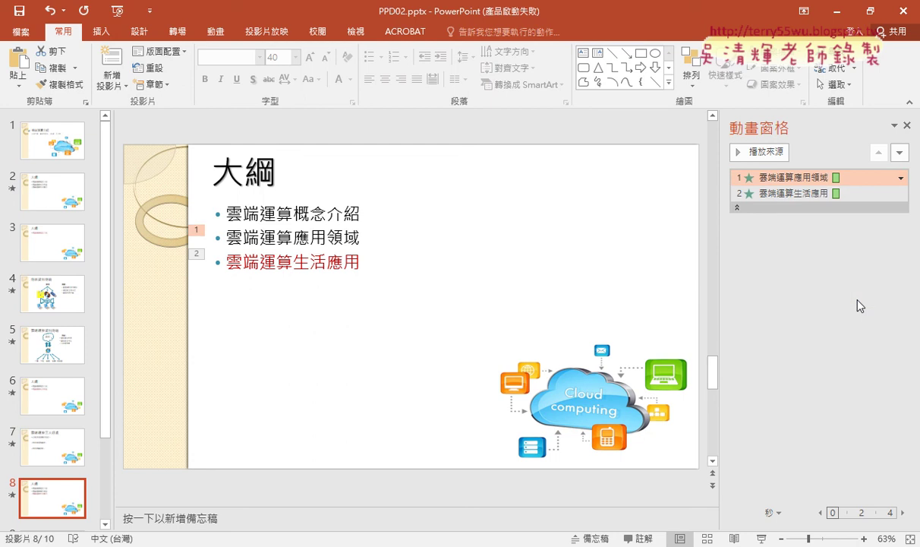
click(901, 179)
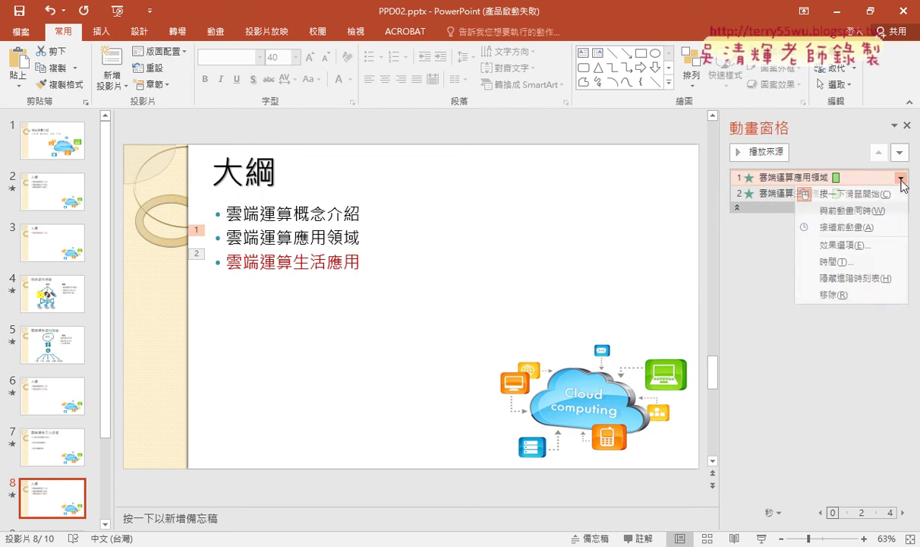
click(859, 295)
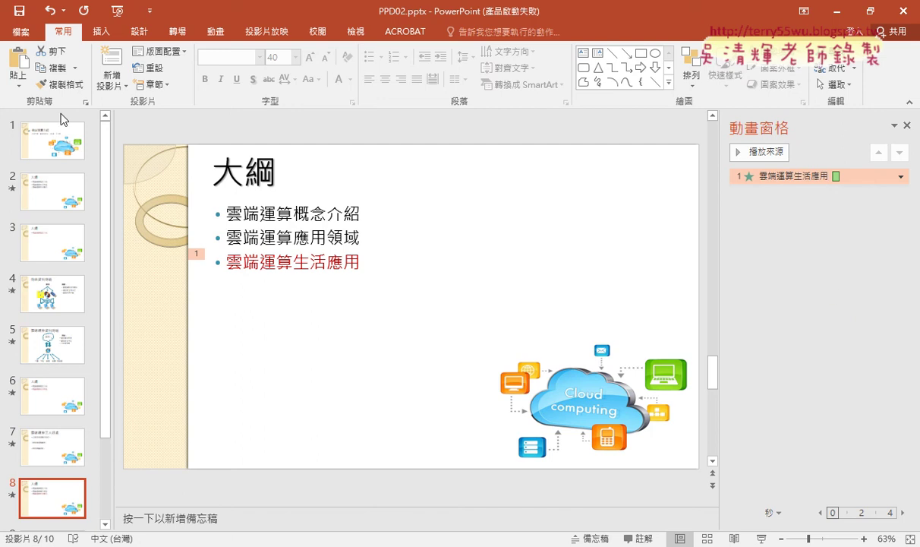
Step: Use 另存新檔 to rename PPD02 to PPA208.pptx in the 208 folder and save
click(27, 36)
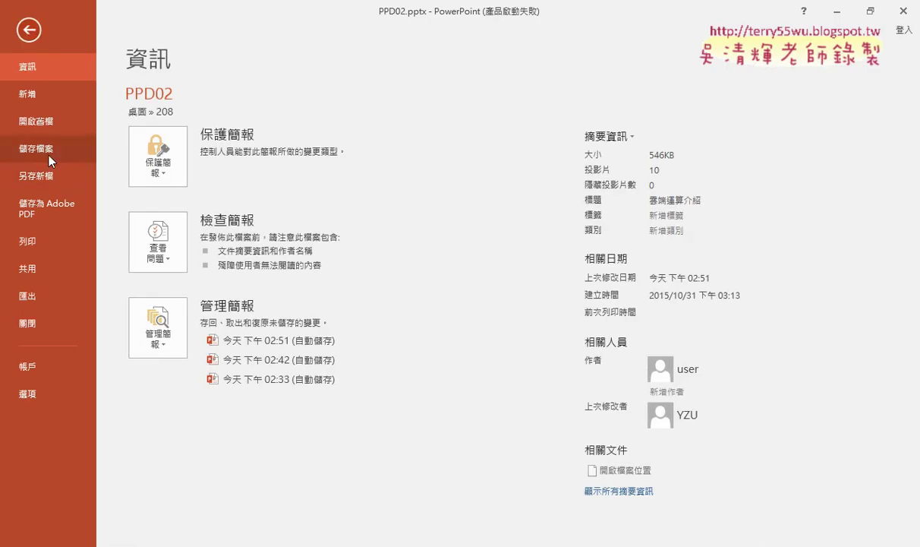
click(47, 175)
click(178, 215)
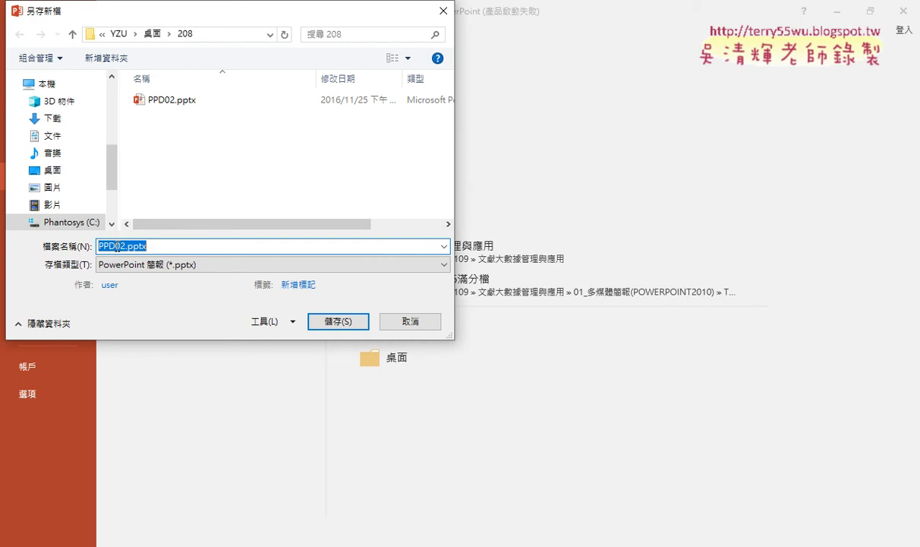
drag(115, 246, 109, 247)
key(shift+End)
key(Delete)
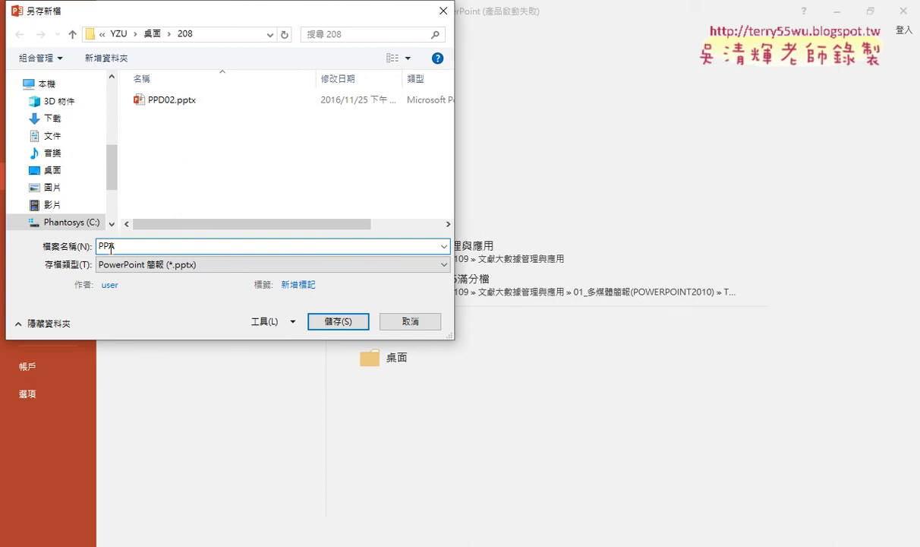
text(A208)
key(Return)
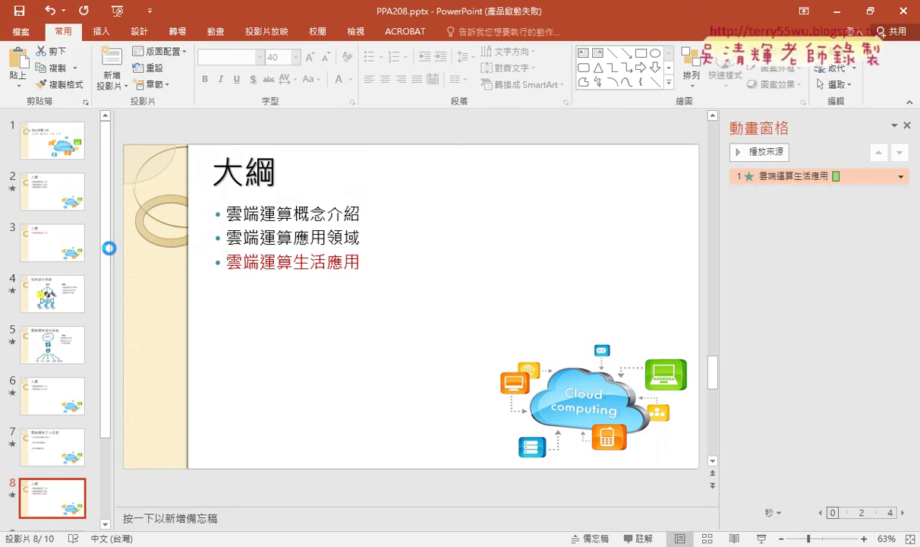